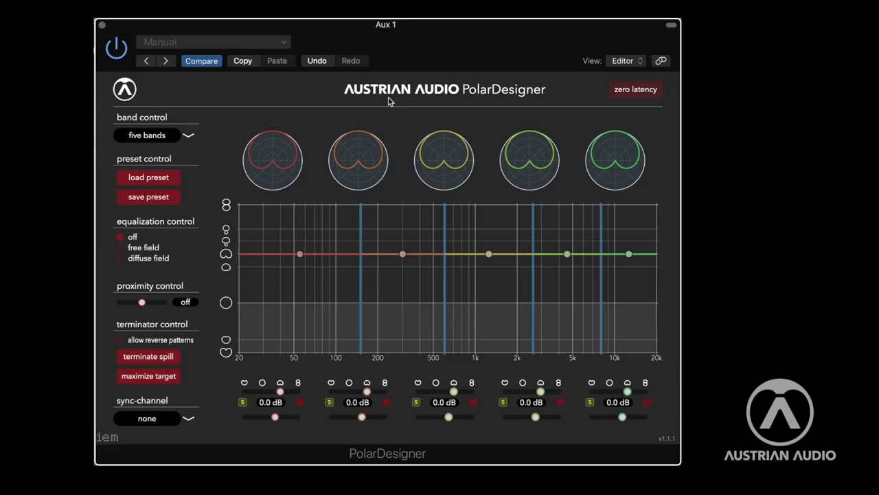
# Audition the omni, cardioid, supercardioid and hypercardioid patterns on all five bands, finishing with the wide cardioid pattern.
pyautogui.moveTo(542, 394)
pyautogui.click(227, 269)
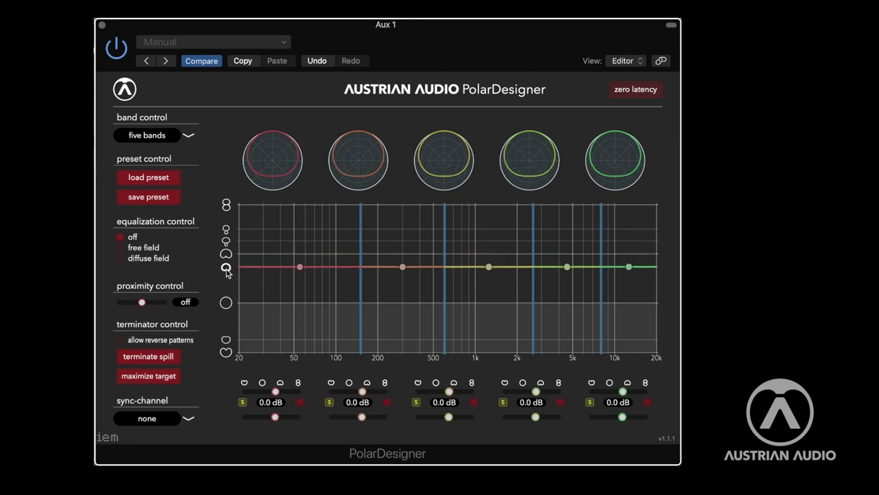
pyautogui.click(227, 304)
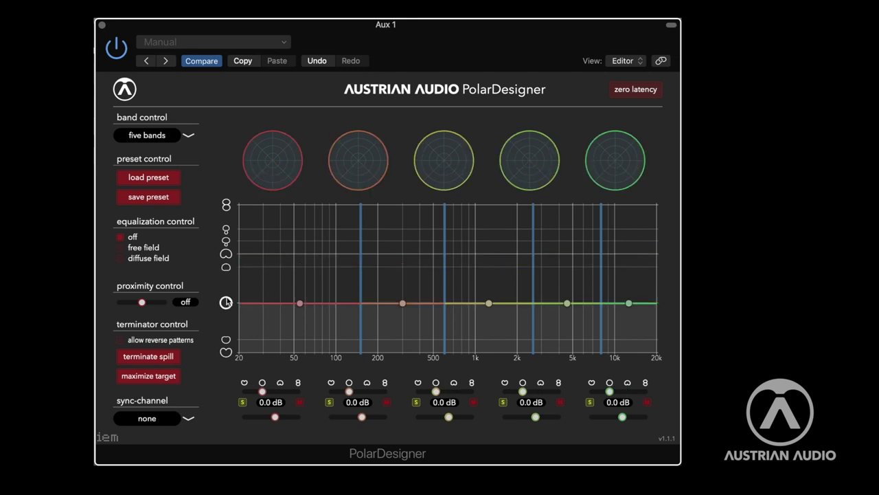
pyautogui.click(226, 254)
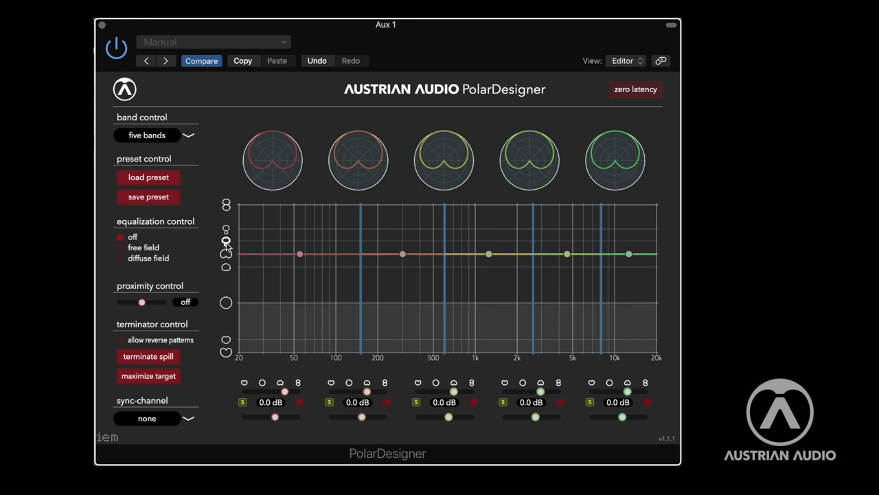
pyautogui.click(226, 241)
pyautogui.click(226, 230)
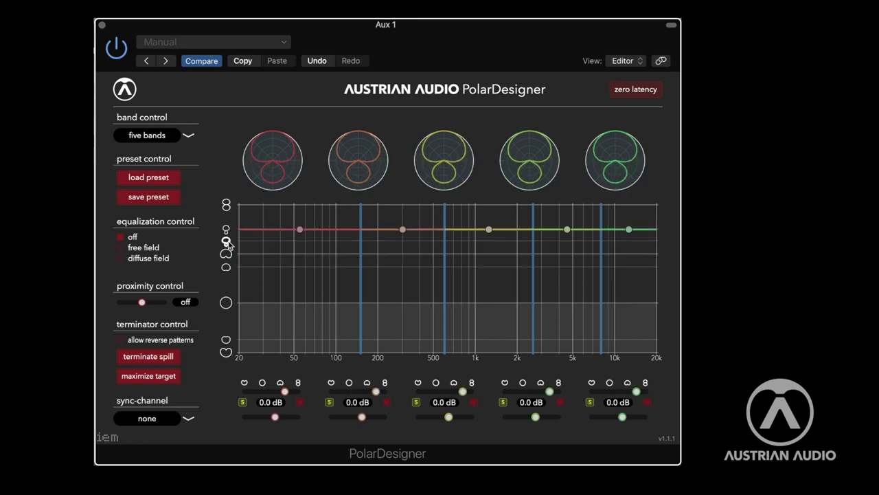
pyautogui.click(227, 241)
pyautogui.click(227, 254)
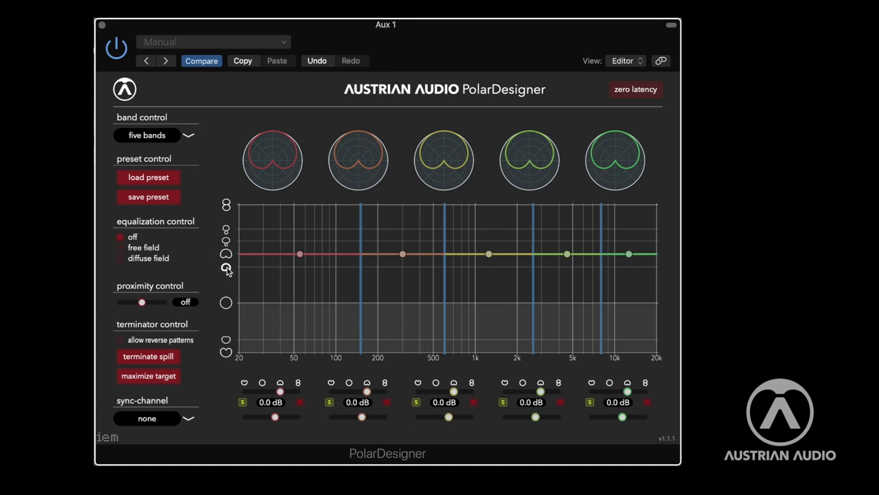
pyautogui.click(227, 269)
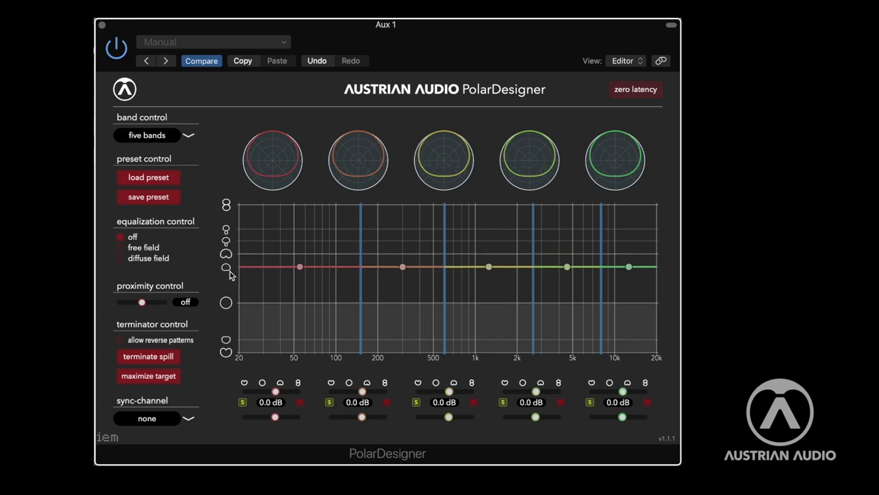
# Reduce the processing to one band and move its pattern close to omni with zero latency mode temporarily enabled.
pyautogui.click(154, 140)
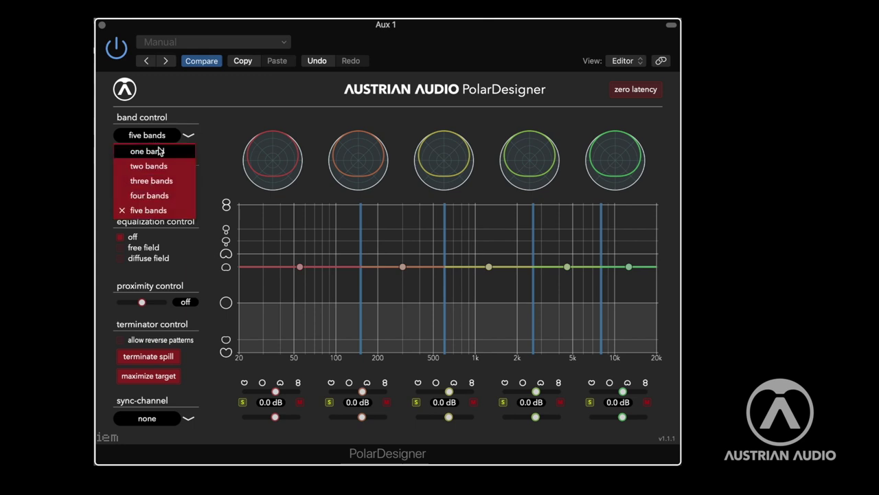
pyautogui.click(159, 153)
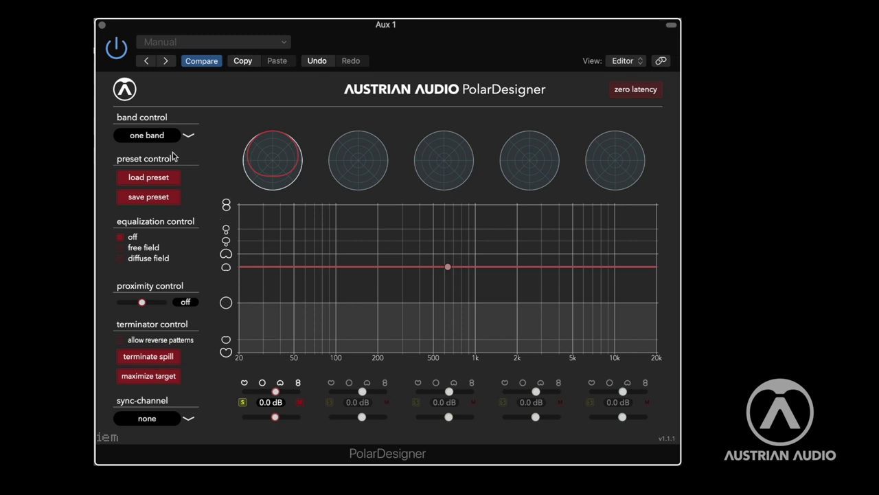
pyautogui.click(639, 99)
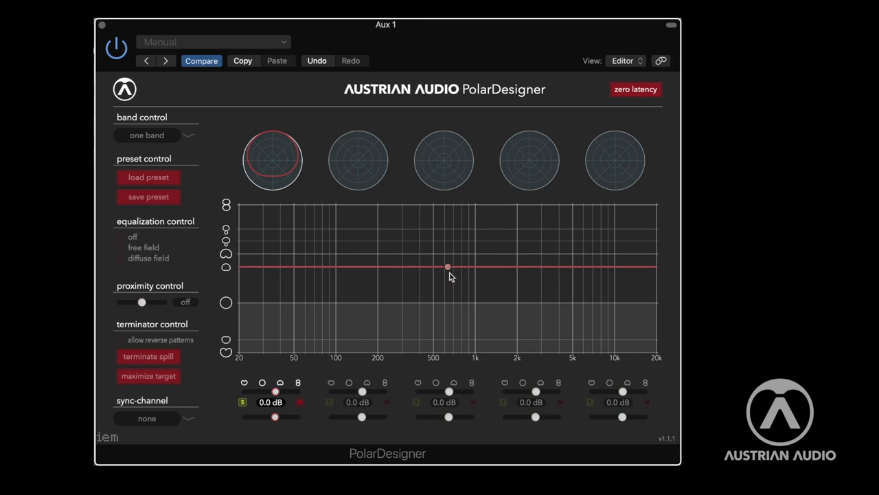
pyautogui.moveTo(448, 267); pyautogui.dragTo(449, 290)
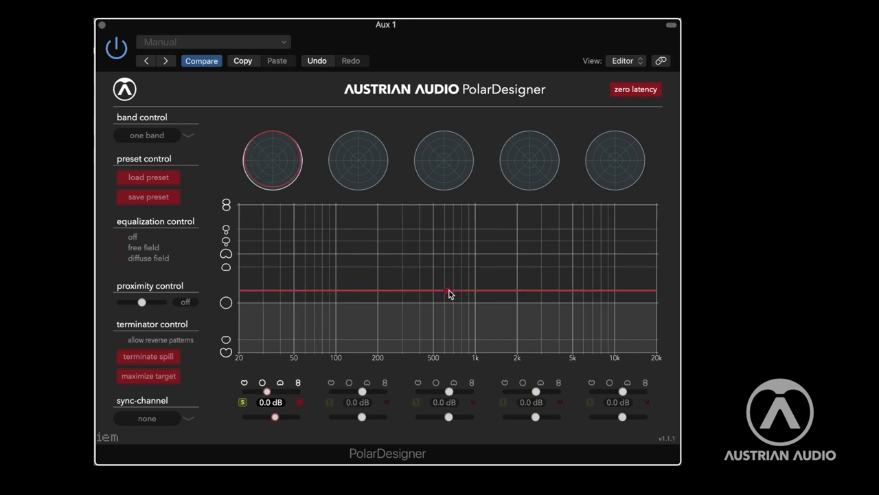
pyautogui.click(632, 93)
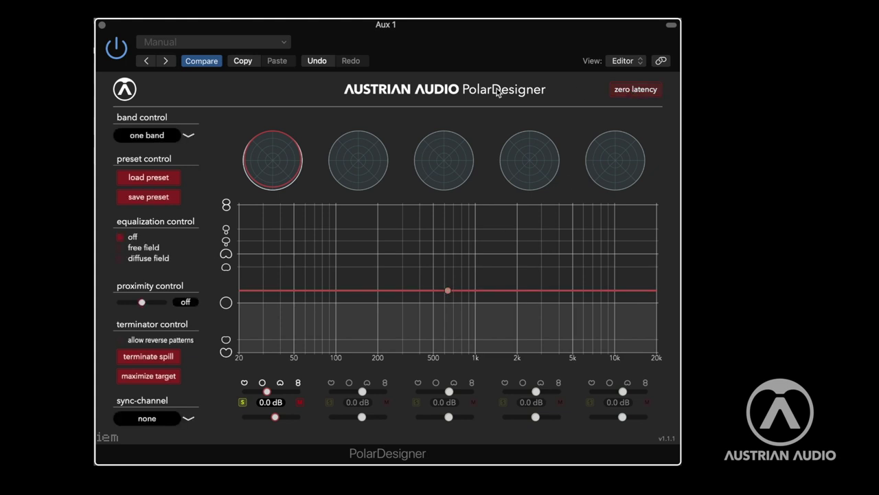
# Switch to four bands and sweep the lowest band's pattern through omni and reverse cardioid, settling between omni and wide cardioid.
pyautogui.click(165, 141)
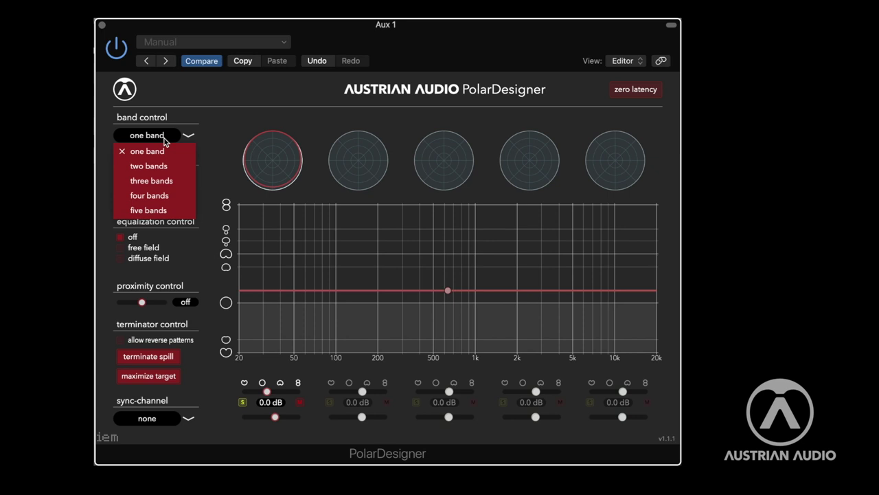
pyautogui.click(165, 198)
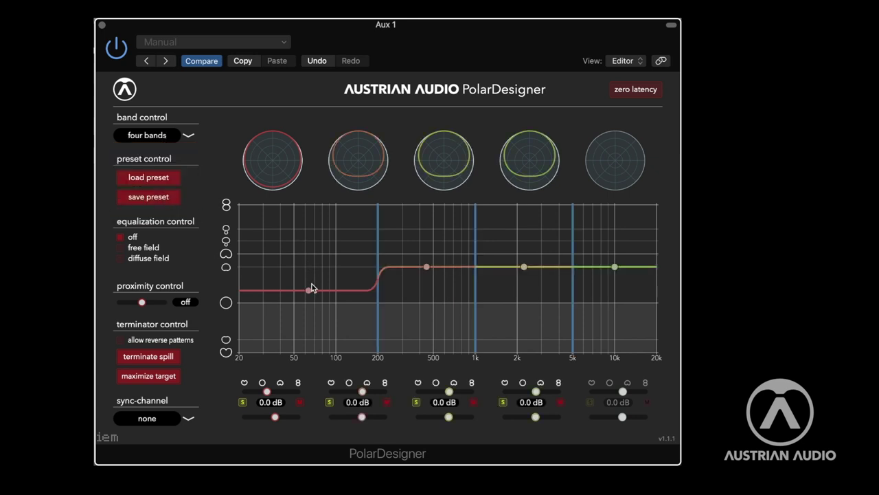
pyautogui.moveTo(309, 295)
pyautogui.mouseDown()
pyautogui.moveTo(310, 309)
pyautogui.moveTo(309, 226)
pyautogui.moveTo(308, 308)
pyautogui.mouseUp()
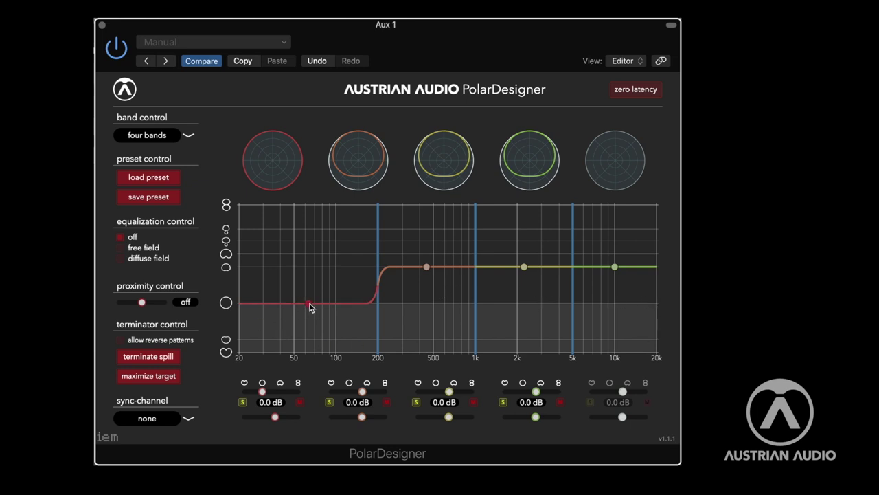
pyautogui.moveTo(310, 306); pyautogui.dragTo(299, 347)
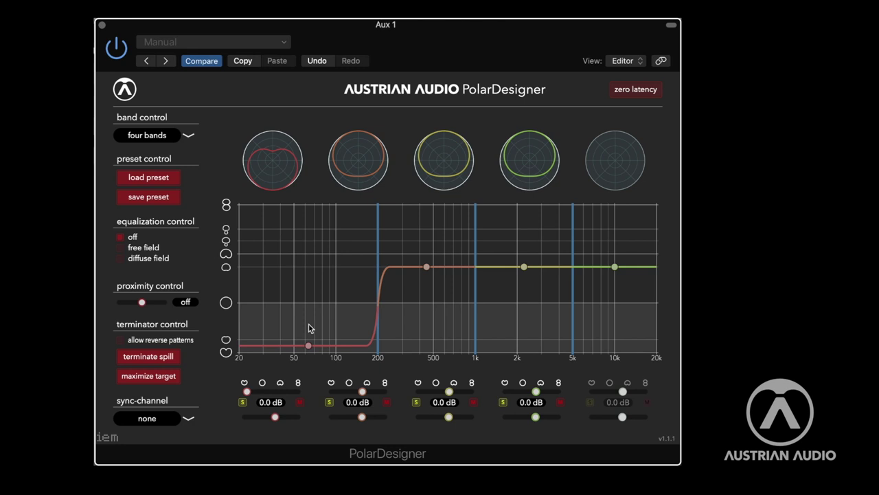
pyautogui.moveTo(308, 345); pyautogui.dragTo(300, 286)
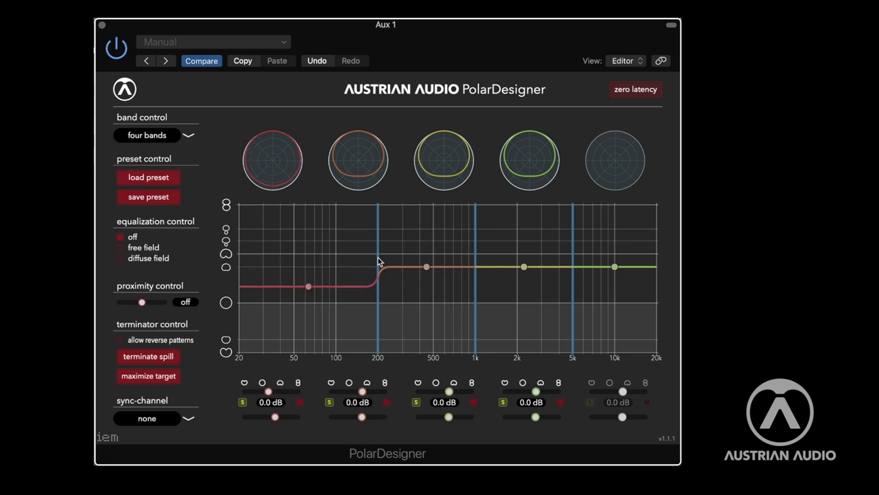
# Move the first crossover to about 201 Hz and the second one up to a point between 1k and 2k.
pyautogui.moveTo(378, 263)
pyautogui.mouseDown()
pyautogui.moveTo(347, 266)
pyautogui.moveTo(412, 272)
pyautogui.moveTo(338, 266)
pyautogui.moveTo(401, 270)
pyautogui.moveTo(347, 265)
pyautogui.moveTo(380, 268)
pyautogui.mouseUp()
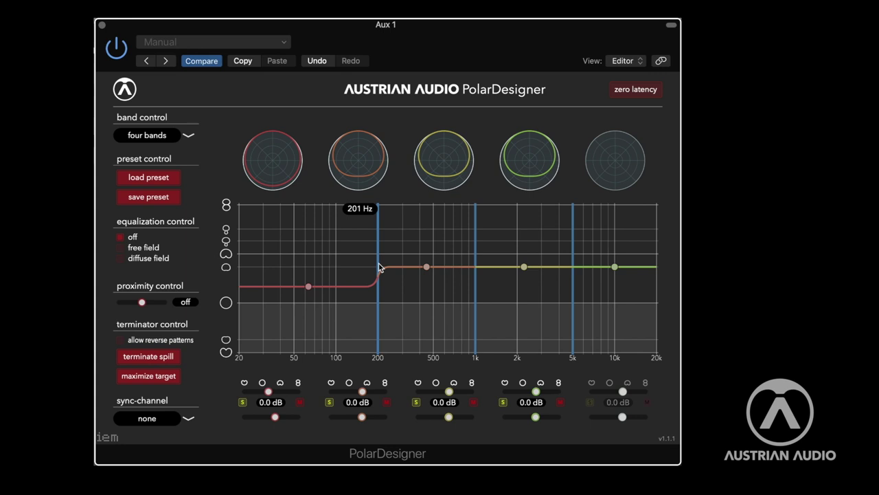
pyautogui.moveTo(479, 255); pyautogui.dragTo(507, 254)
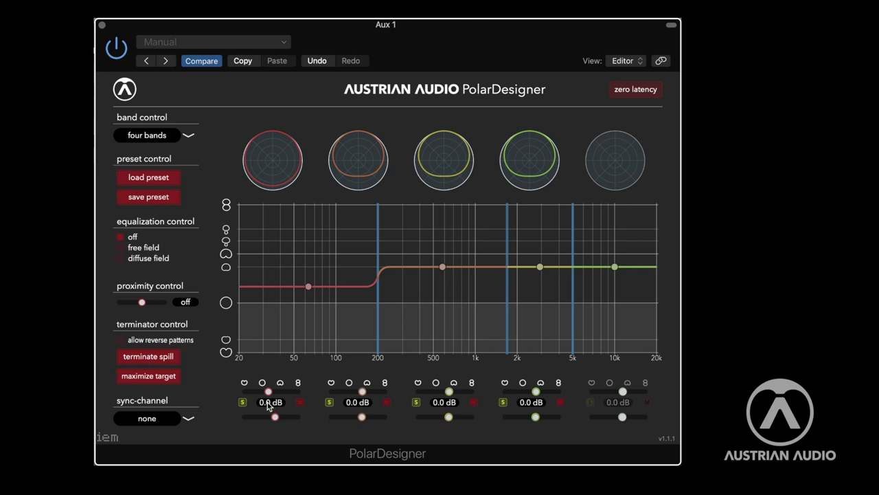
# Solo the lowest band, shift its pattern slightly further toward wide cardioid, and turn the solo off.
pyautogui.click(243, 402)
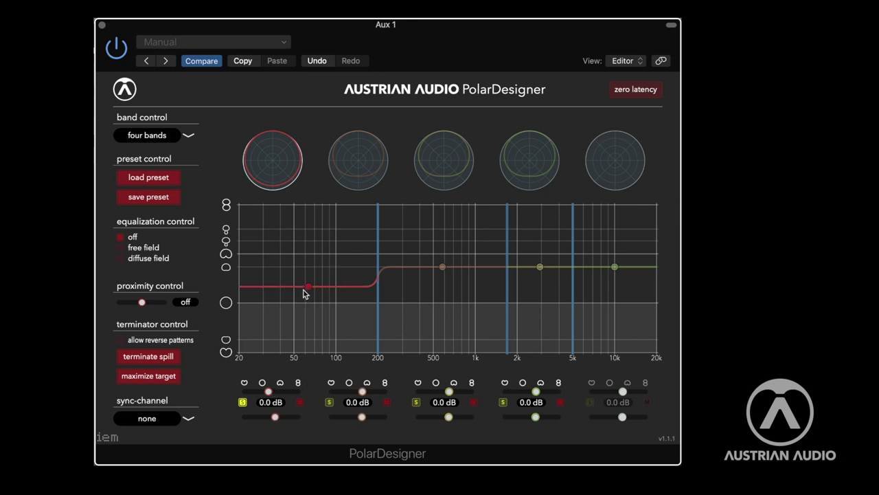
pyautogui.moveTo(308, 291)
pyautogui.mouseDown()
pyautogui.moveTo(317, 229)
pyautogui.moveTo(318, 283)
pyautogui.mouseUp()
pyautogui.click(243, 402)
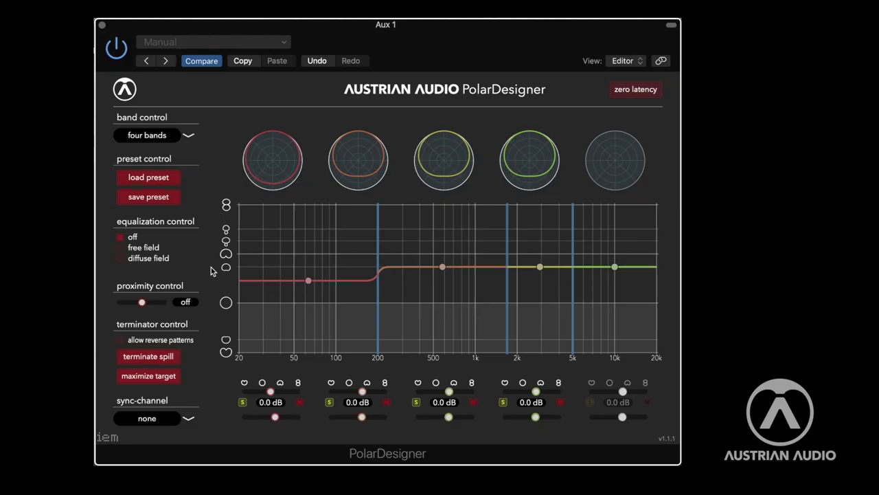
# Try the proximity control at its maximum of 1.00 and reset it to off.
pyautogui.moveTo(146, 306); pyautogui.dragTo(168, 310)
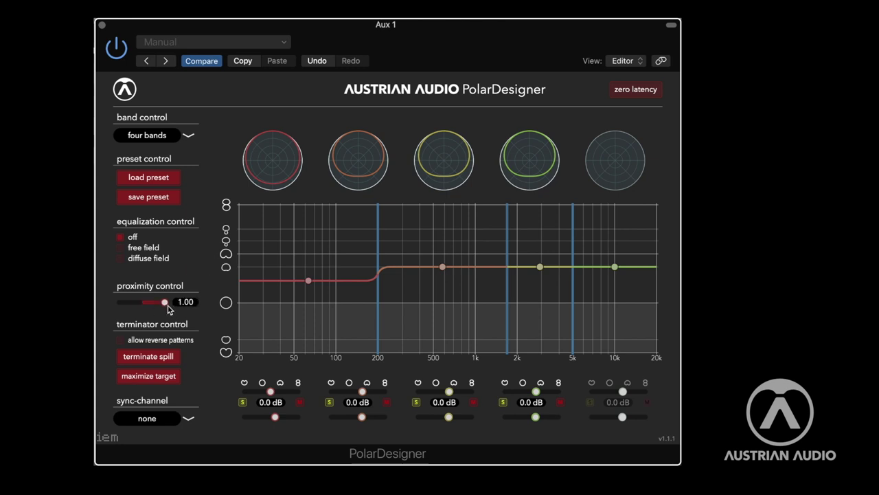
pyautogui.doubleClick(166, 306)
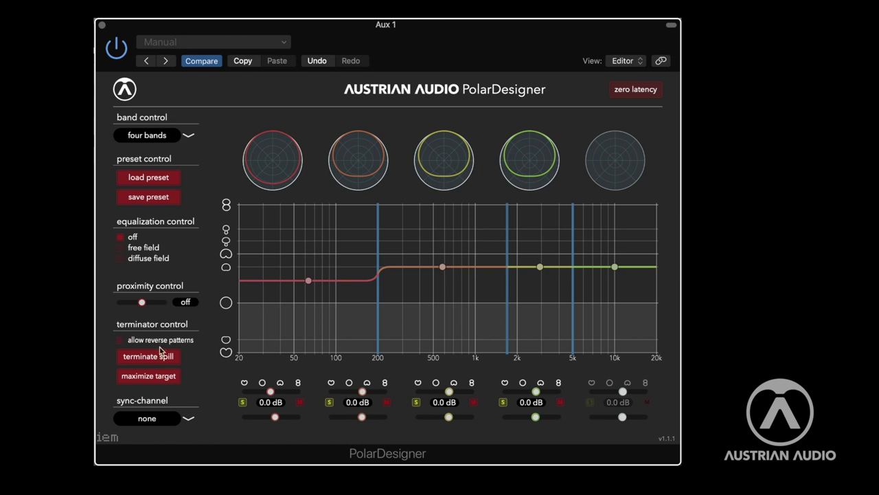
# Run the spill terminator once through to terminate, and cancel a second spill acquisition.
pyautogui.click(154, 360)
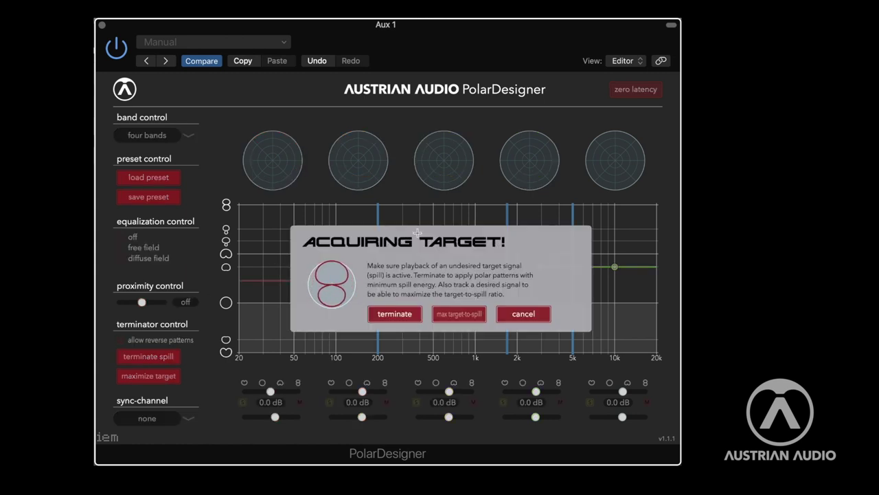
pyautogui.click(395, 314)
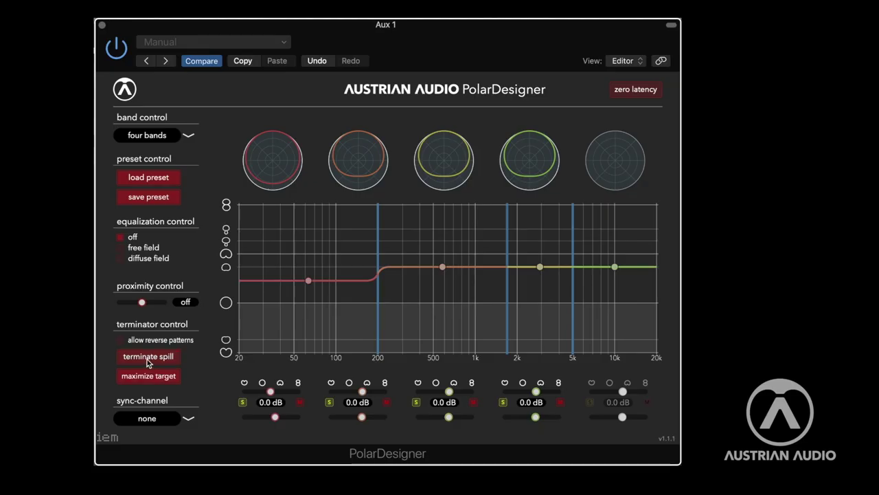
pyautogui.click(147, 357)
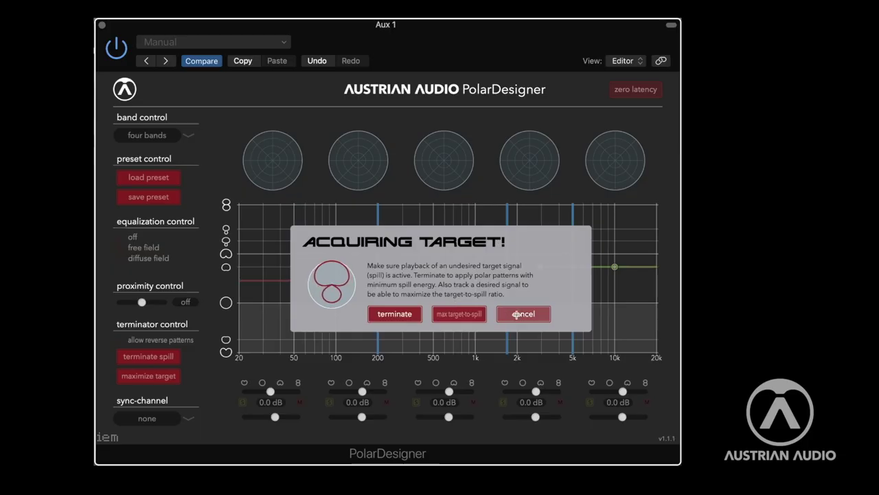
pyautogui.click(517, 314)
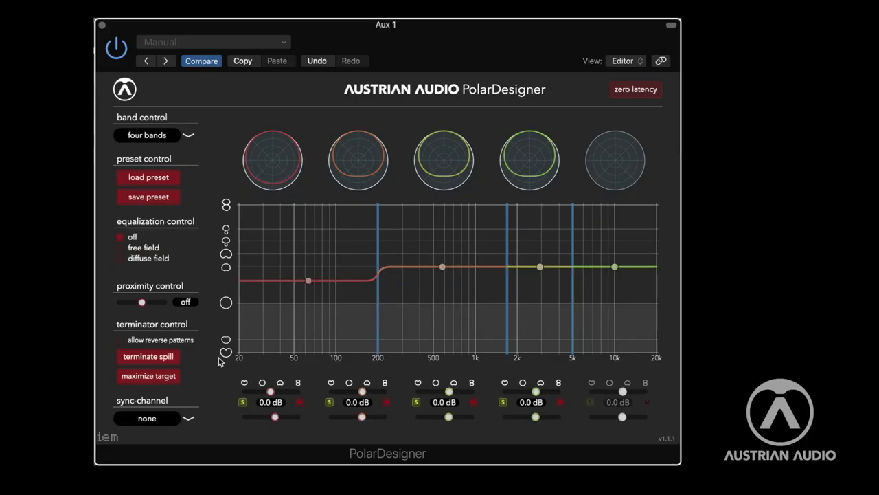
# Set the sync-channel to one and raise the lowest band's pattern to between wide cardioid and cardioid.
pyautogui.click(149, 418)
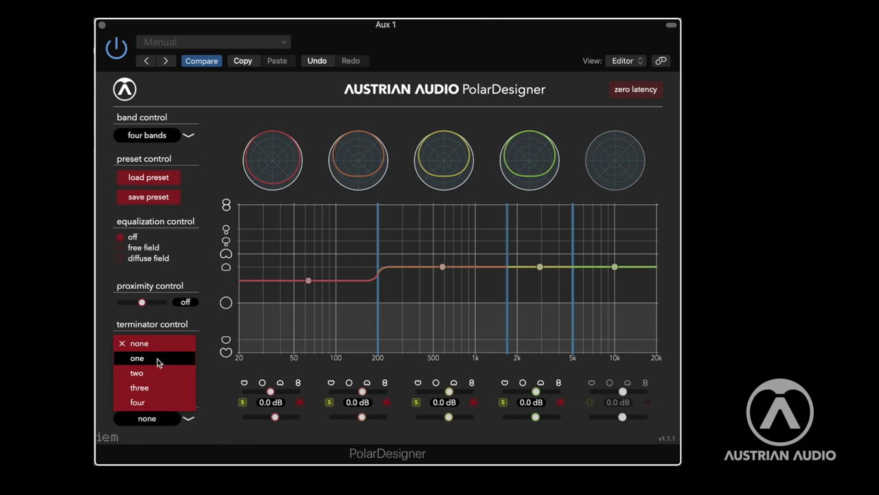
pyautogui.click(154, 360)
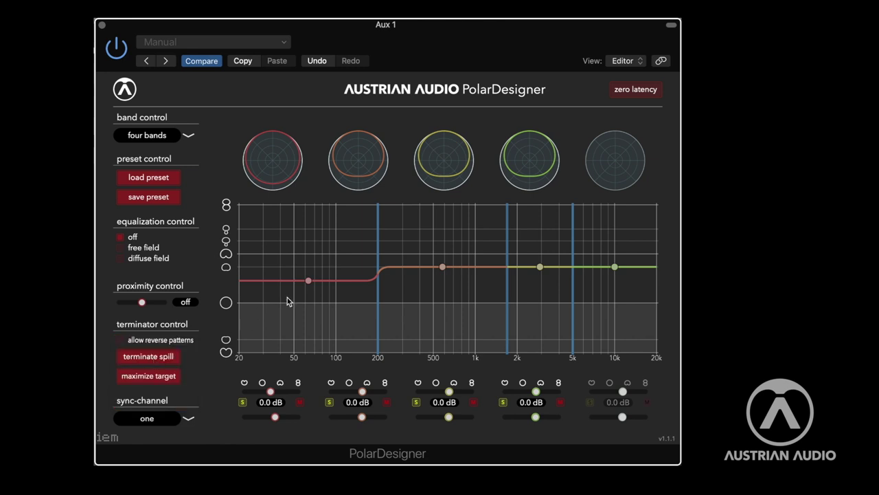
pyautogui.moveTo(304, 288); pyautogui.dragTo(307, 239)
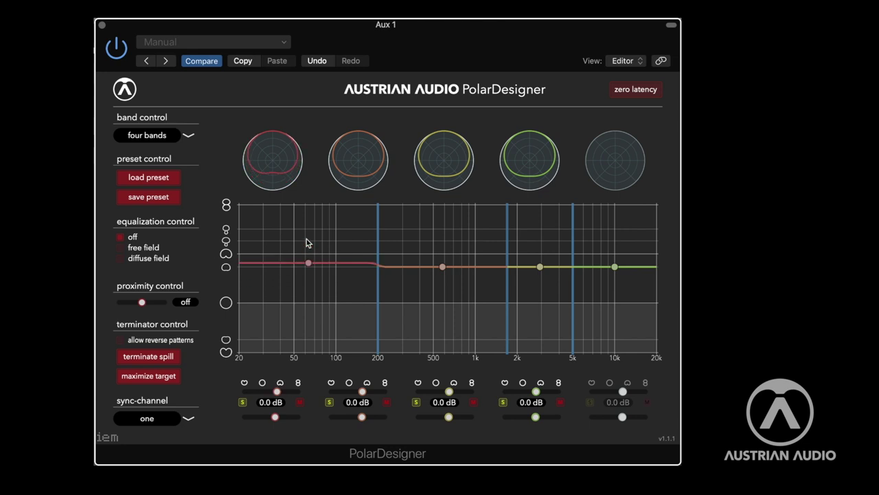